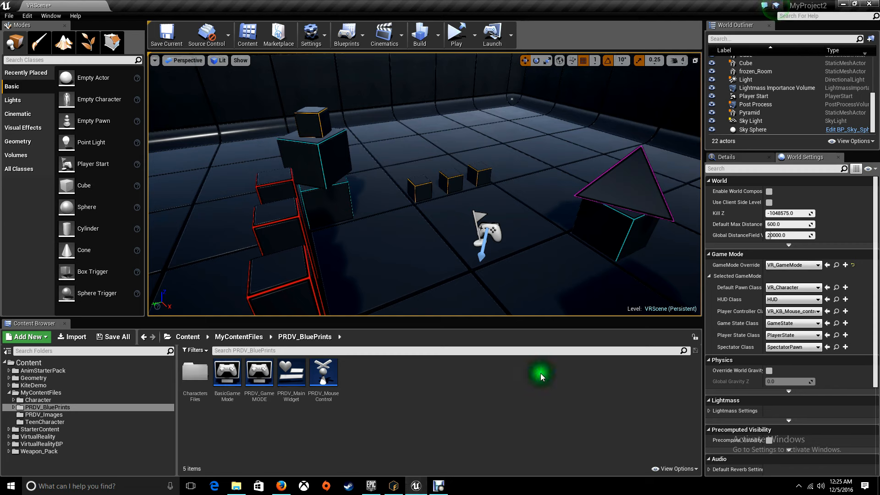
- Create a Widget Blueprint in the PRDV_BluePrints folder and name it VR_Scene_WIDGET1
right_click(439, 386)
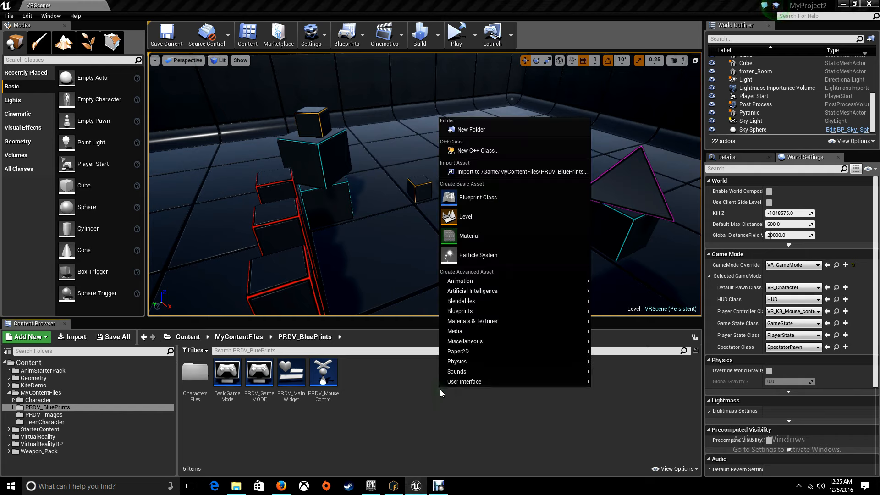
mouse_move(460, 382)
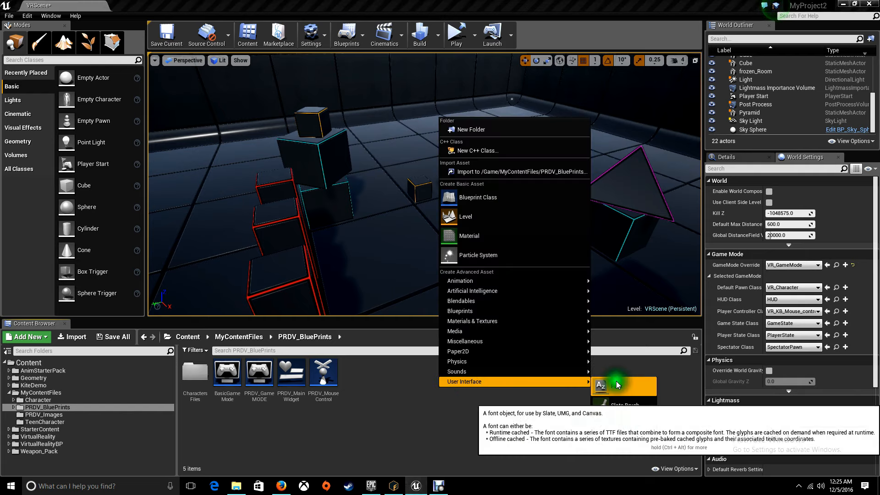
click(623, 444)
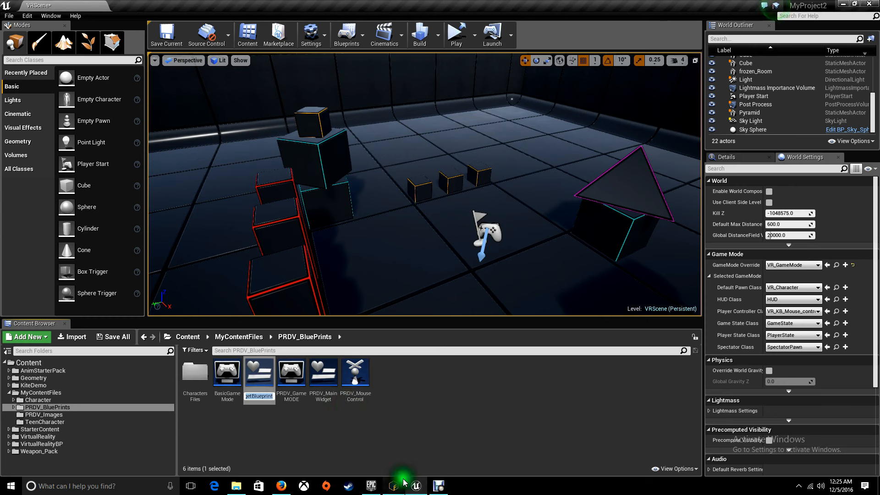
mouse_move(403, 482)
text(V)
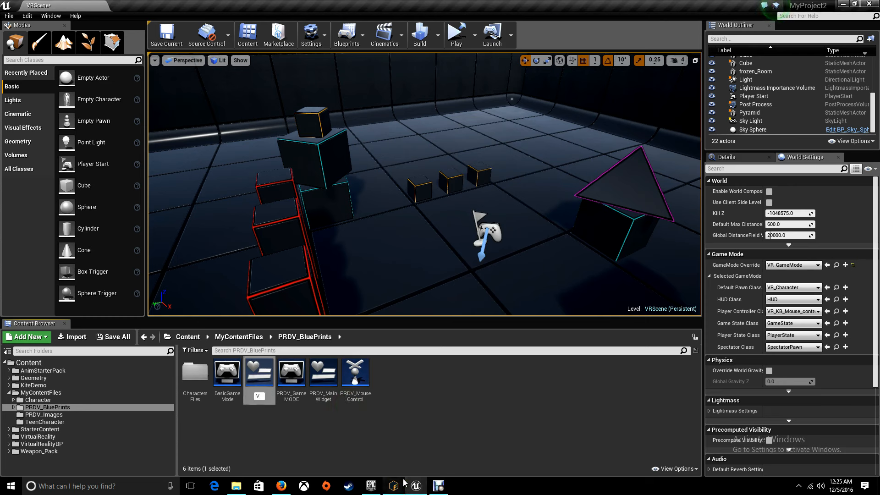
text(R_Scenen)
key(Return)
text(_WIDGET1)
key(Return)
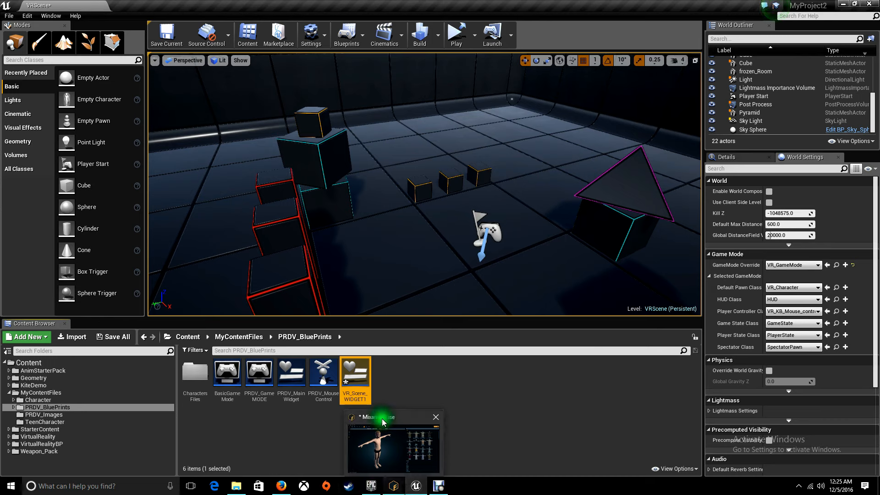
click(520, 386)
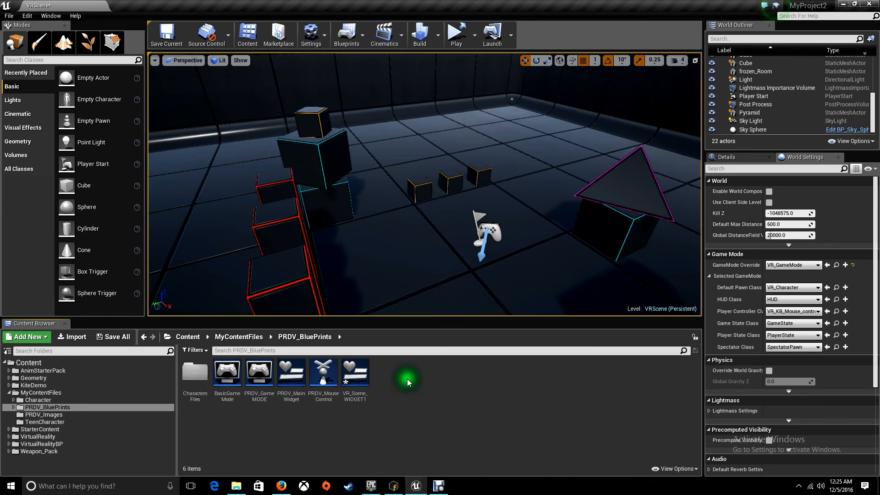
- Open the VR_Scene_WIDGET1 blueprint and set its designer canvas to a custom size of 300 by 300
double_click(355, 373)
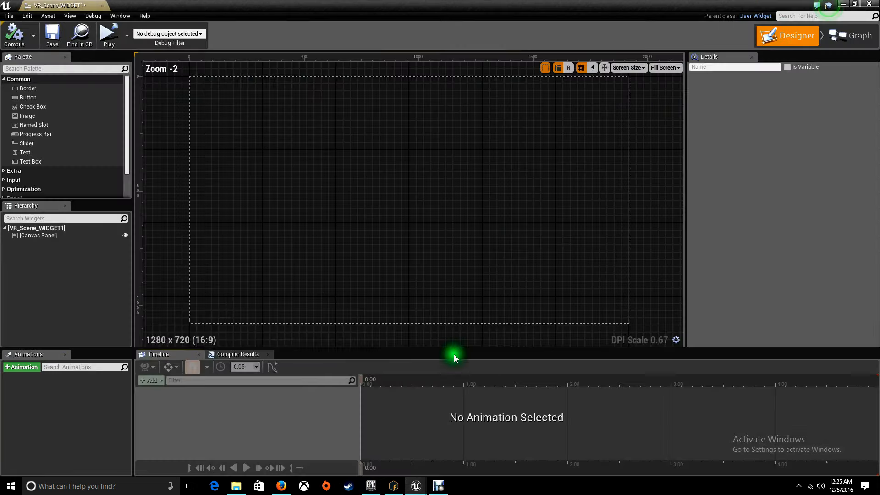
click(664, 68)
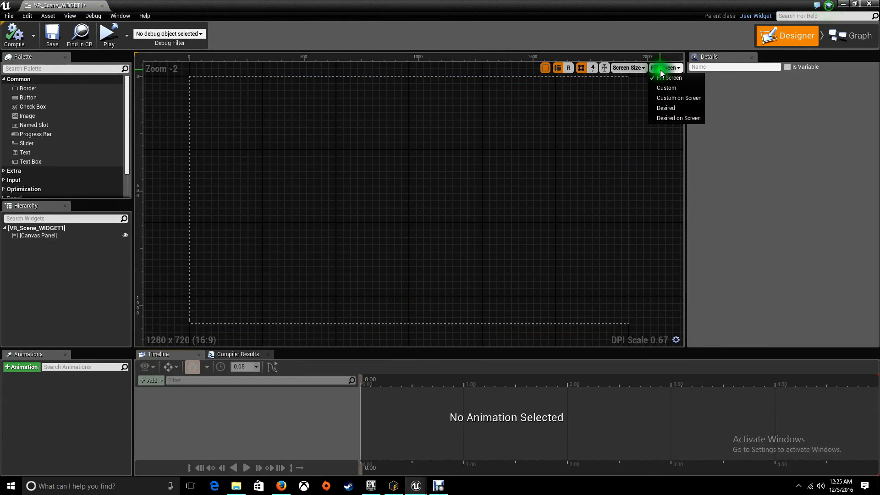
click(664, 88)
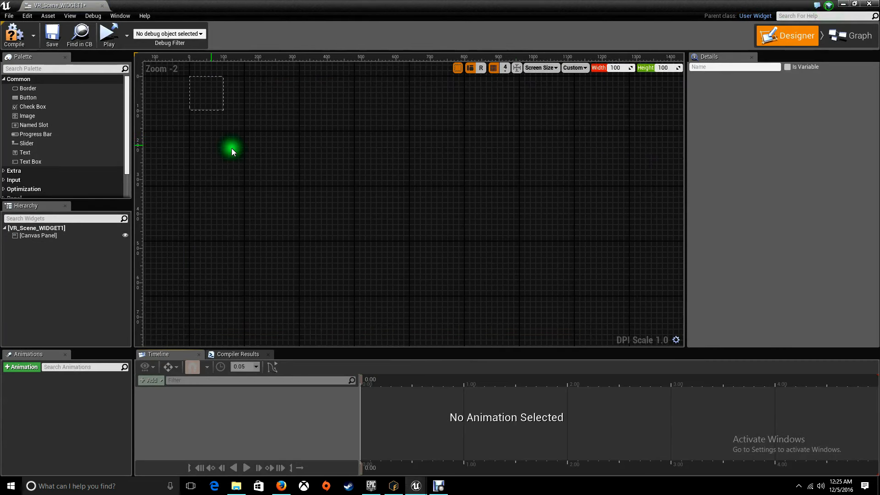
drag(619, 69, 636, 99)
key(Return)
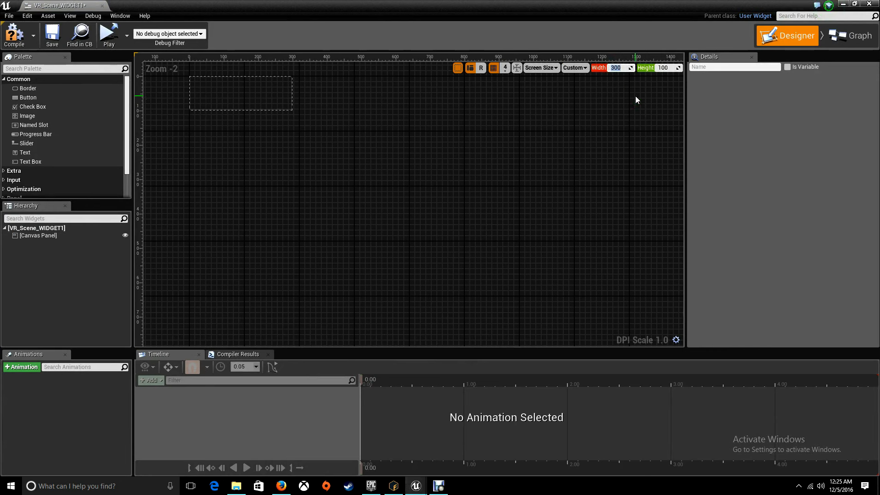
click(661, 67)
key(Return)
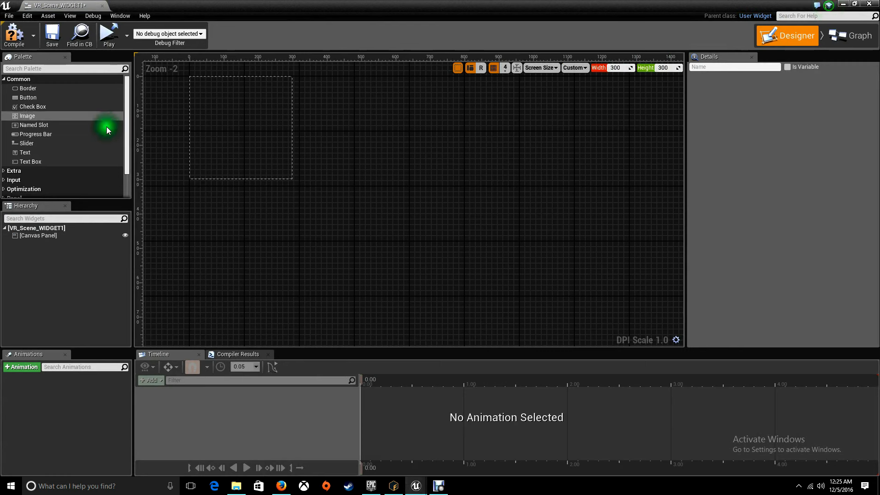
- Add a text block near the top of the canvas reading "MAIN MENU:" and widen it to about 224
drag(34, 152, 213, 86)
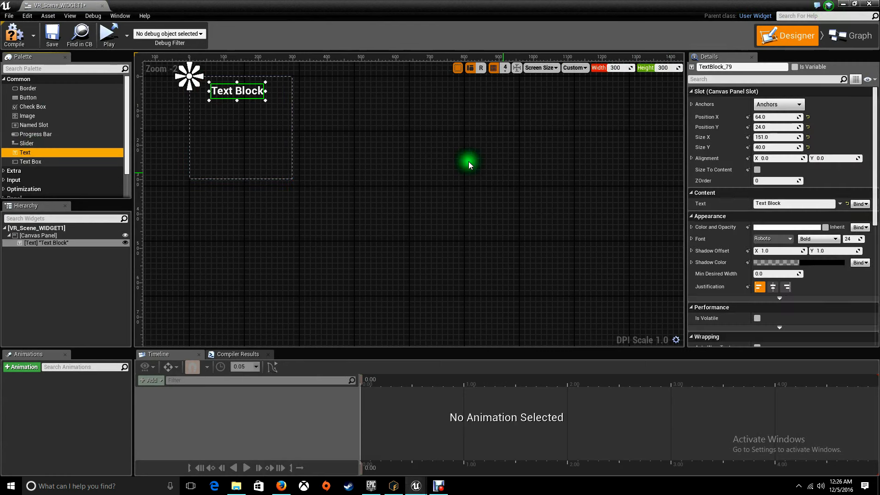
click(784, 205)
text(M)
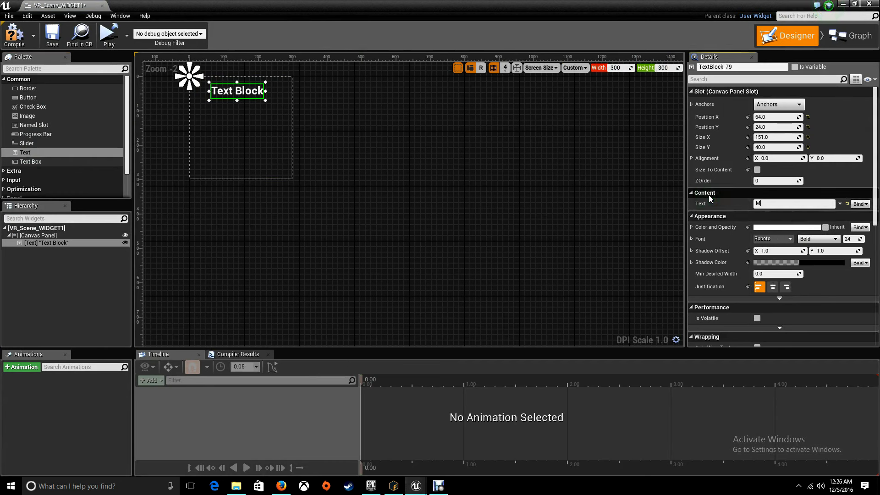
text(AIN MENU:)
drag(265, 91, 291, 91)
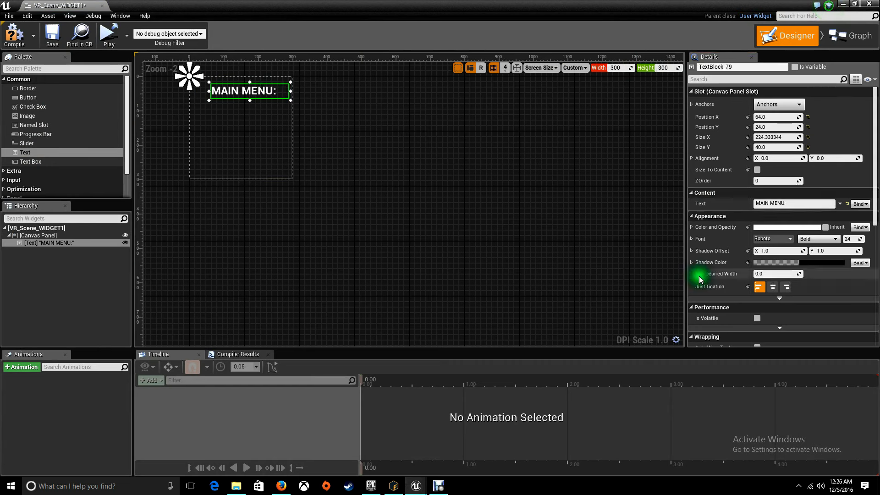
- Centre-justify the MAIN MENU: text, move it to position 36, 36 and anchor it to the canvas centre
click(772, 286)
drag(255, 92, 249, 96)
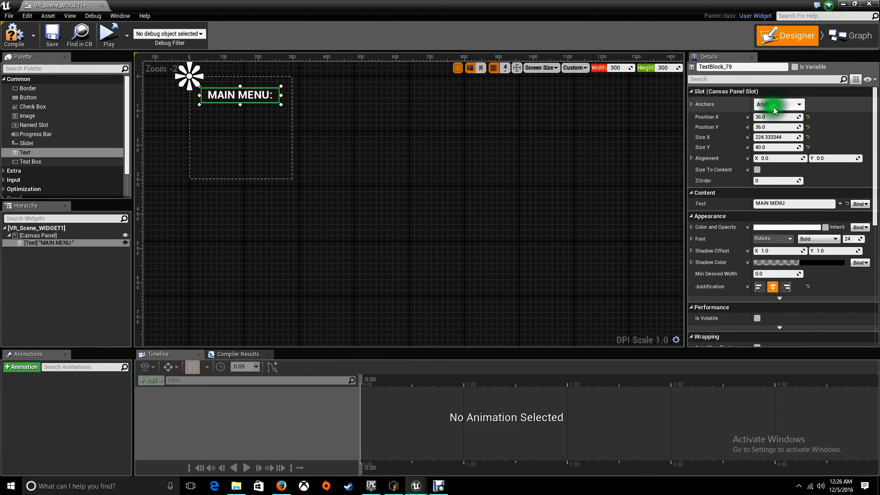
click(778, 104)
click(796, 164)
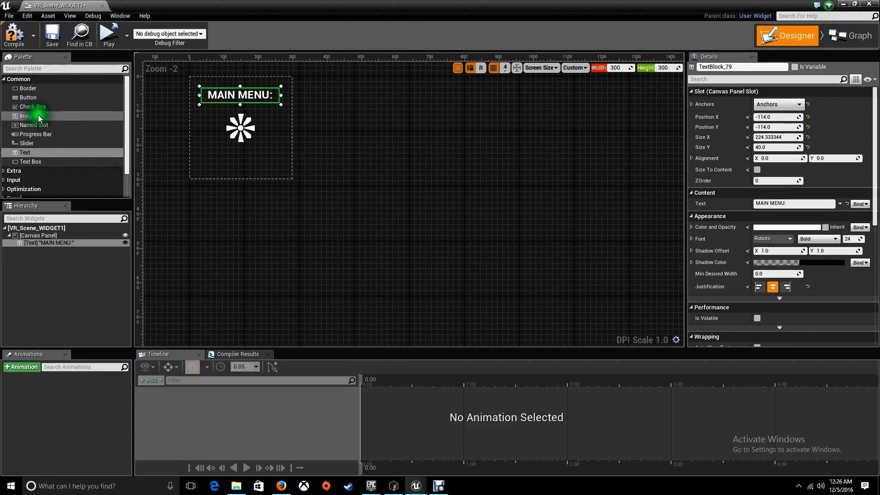
- Add a button below the MAIN MENU: text and assign the PLAY texture as its normal image
drag(35, 98, 204, 111)
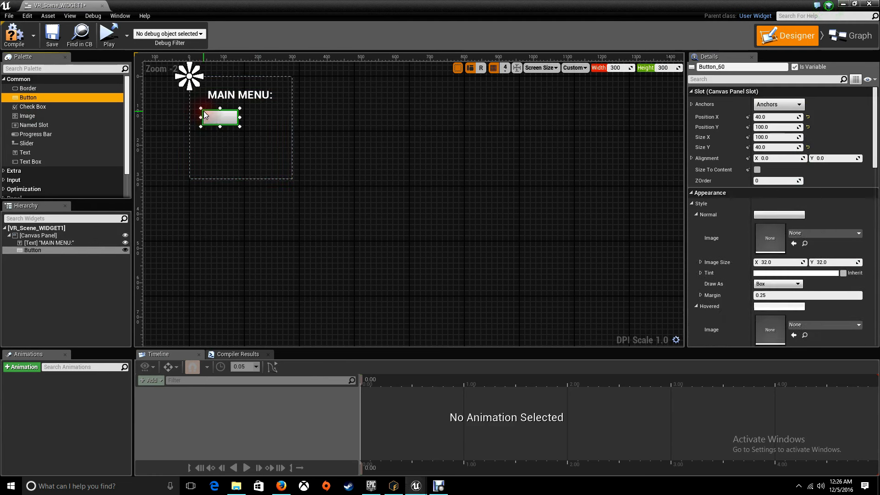
click(799, 233)
click(778, 340)
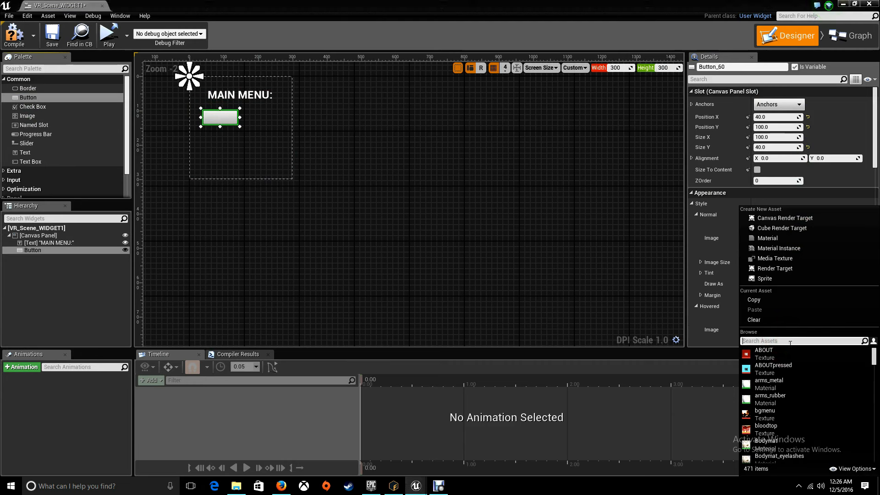
text(play)
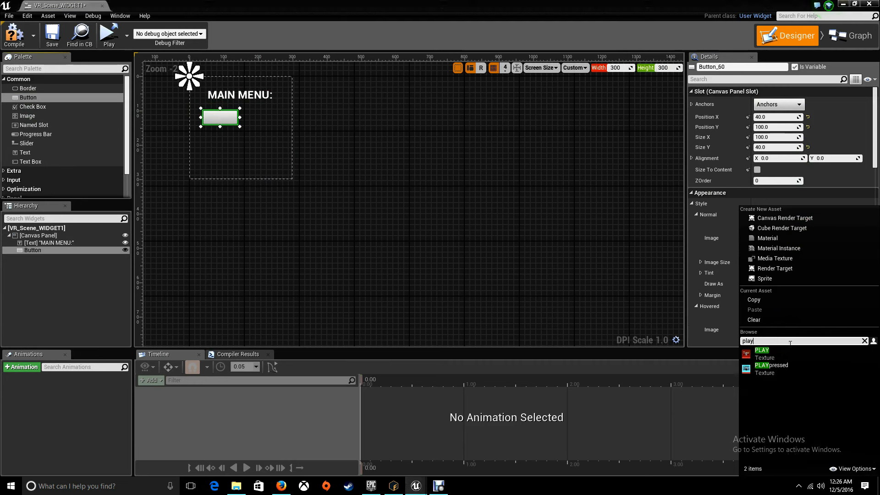
click(774, 358)
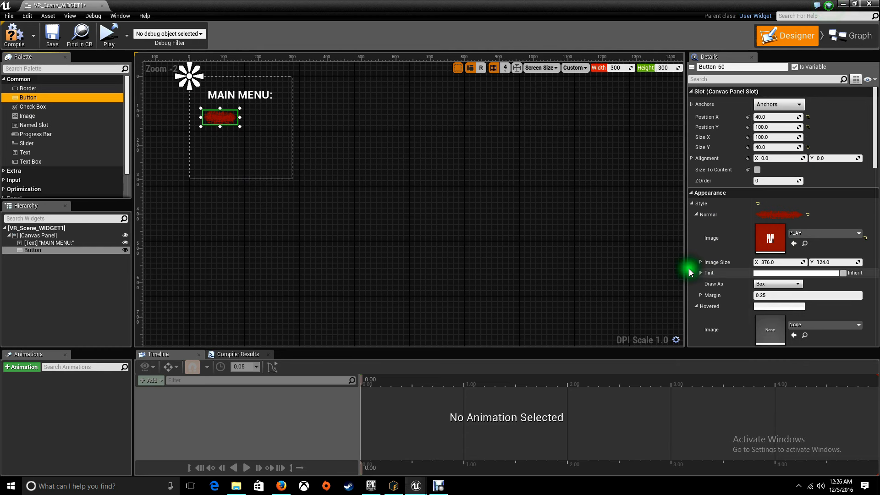
- Set the button's normal image margin to 0 and enlarge the button to about 241 by 77 beneath the title
click(765, 294)
text(0)
key(Return)
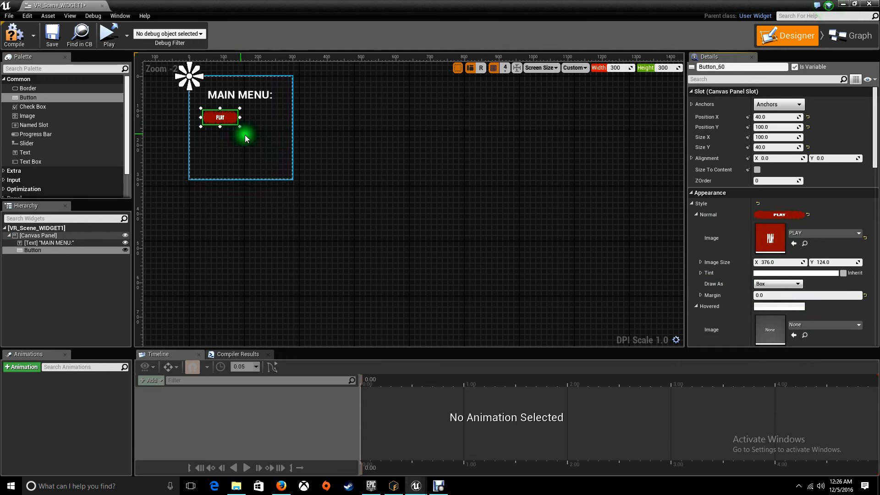
drag(239, 127, 258, 117)
mouse_move(252, 98)
mouse_down()
mouse_move(251, 89)
mouse_move(253, 107)
mouse_up()
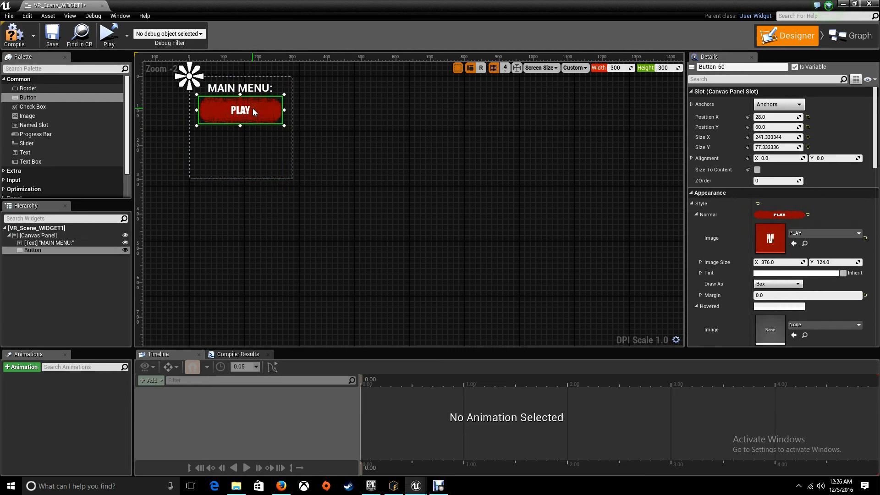
key(ctrl+v)
drag(251, 111, 263, 144)
click(250, 139)
key(ctrl+v)
click(262, 143)
key(Delete)
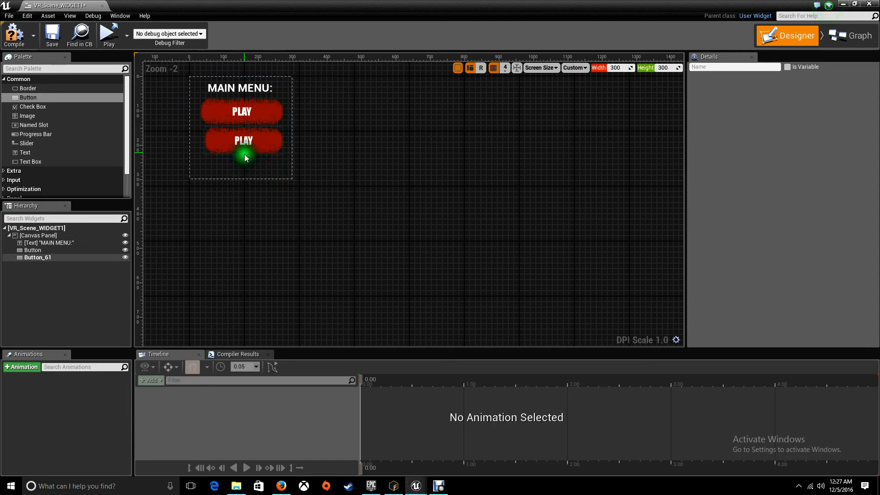
click(249, 144)
key(ctrl+v)
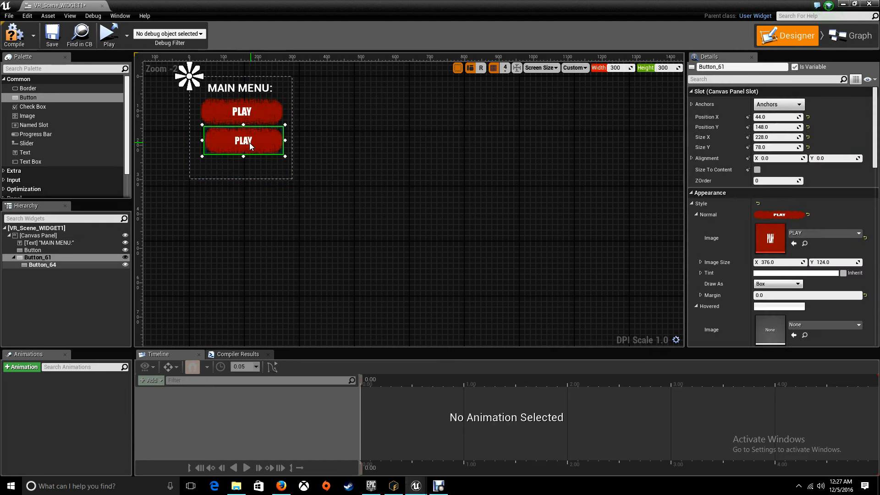
drag(256, 139, 287, 181)
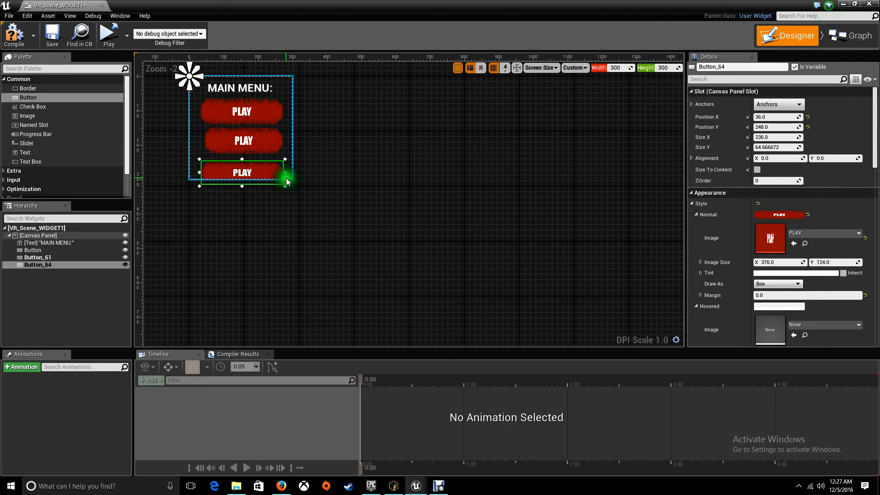
key(Delete)
key(Delete)
- Move the PLAY button to position 32, 60 and place a pasted copy directly below it at 32, 140
click(251, 116)
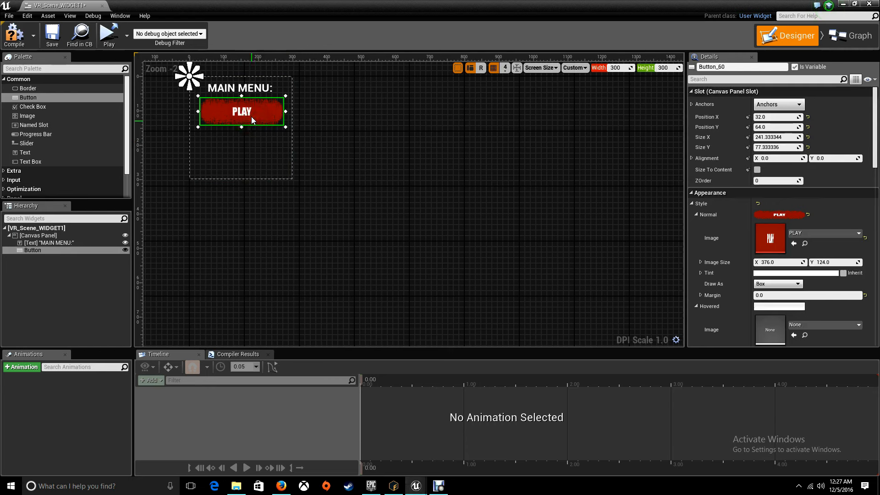
drag(253, 132, 246, 110)
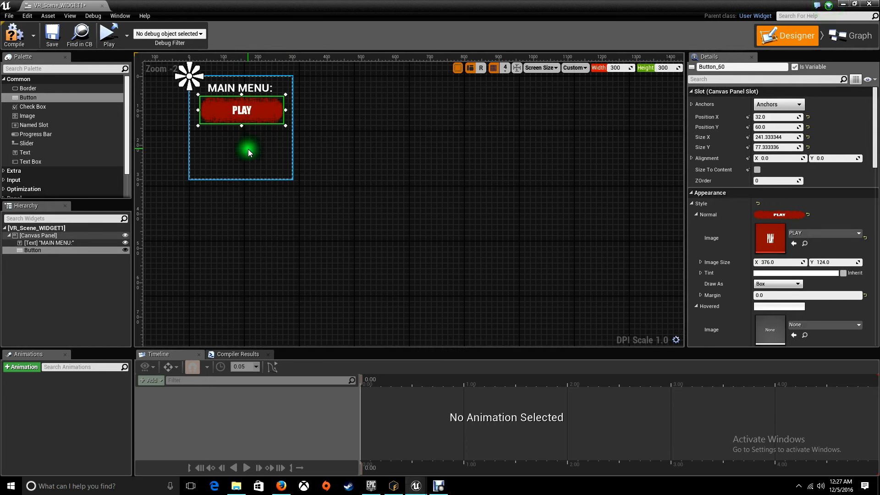
click(249, 160)
key(ctrl+v)
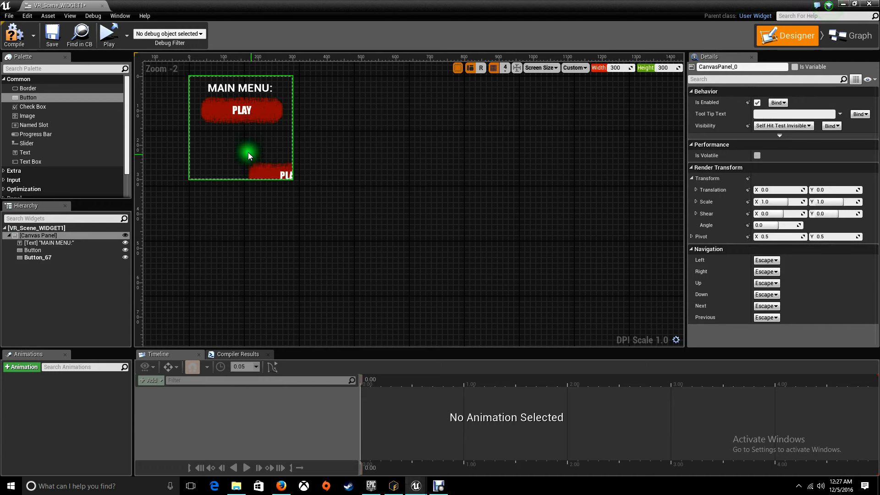
click(268, 172)
drag(274, 172, 226, 133)
- Paste a third PLAY button into the canvas and align it under the second one at position 32, 216
click(235, 161)
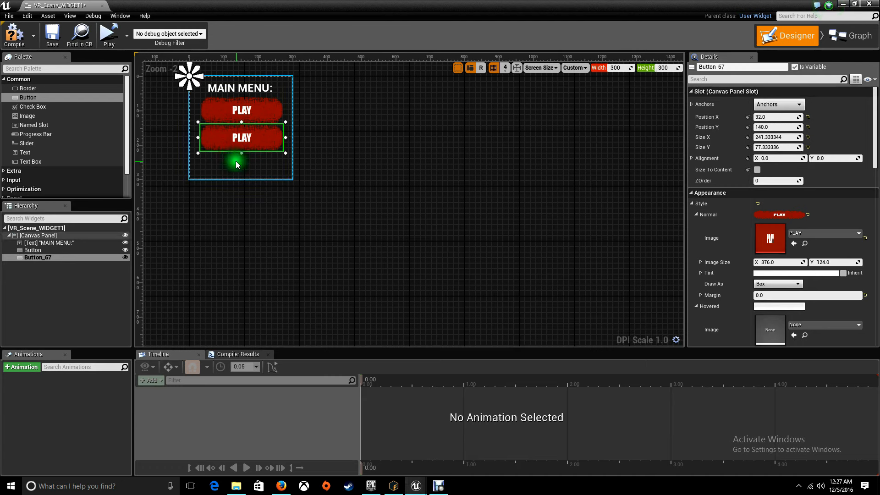
key(ctrl+v)
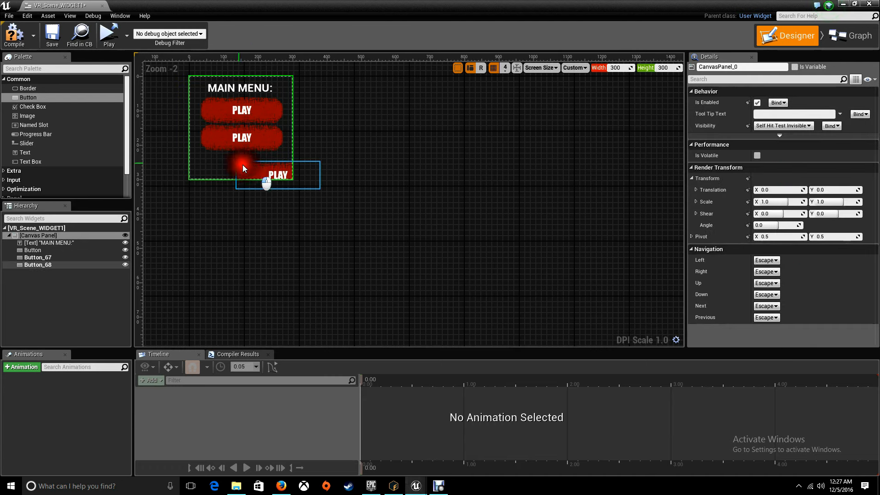
click(248, 164)
drag(267, 170, 231, 159)
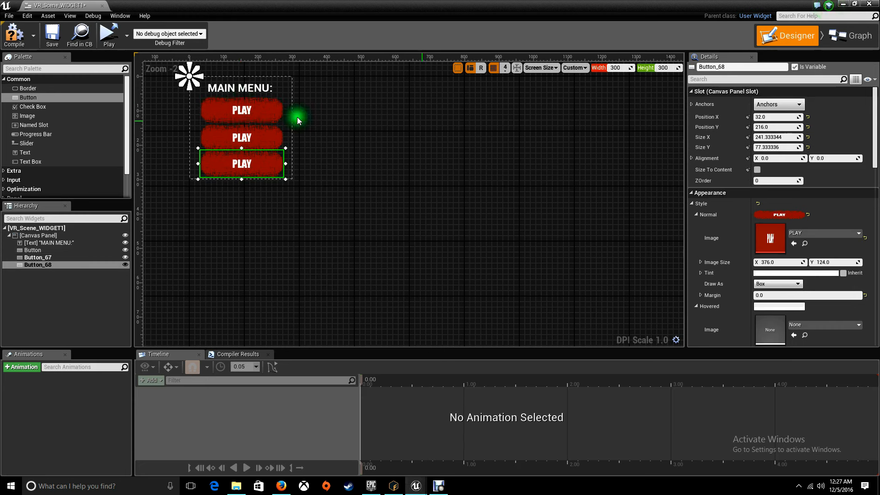
- Set the custom canvas height to 350
click(667, 64)
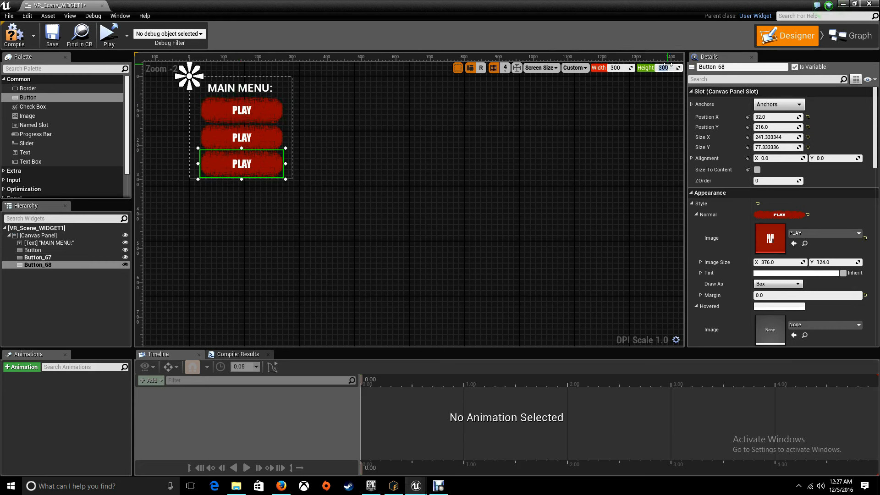
text(350)
key(Return)
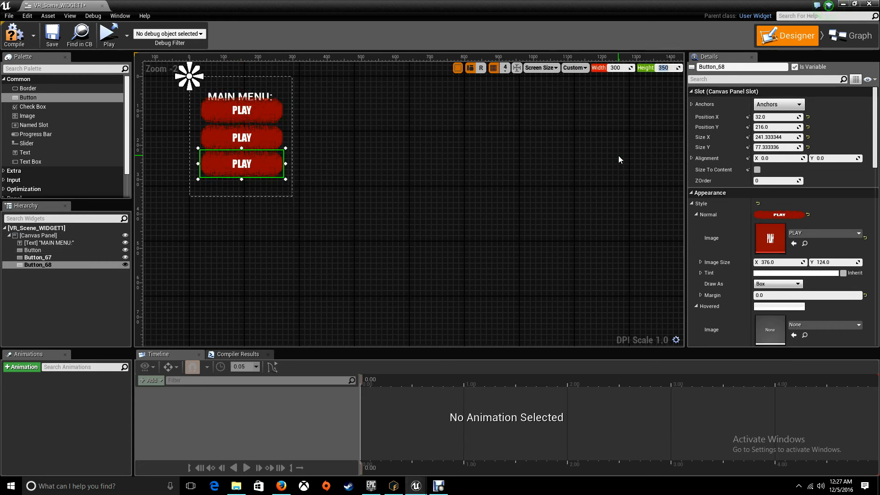
- Move the MAIN MENU: text up above the first PLAY button to position -114, -163 with a centre anchor
click(357, 137)
click(252, 95)
drag(249, 94, 249, 86)
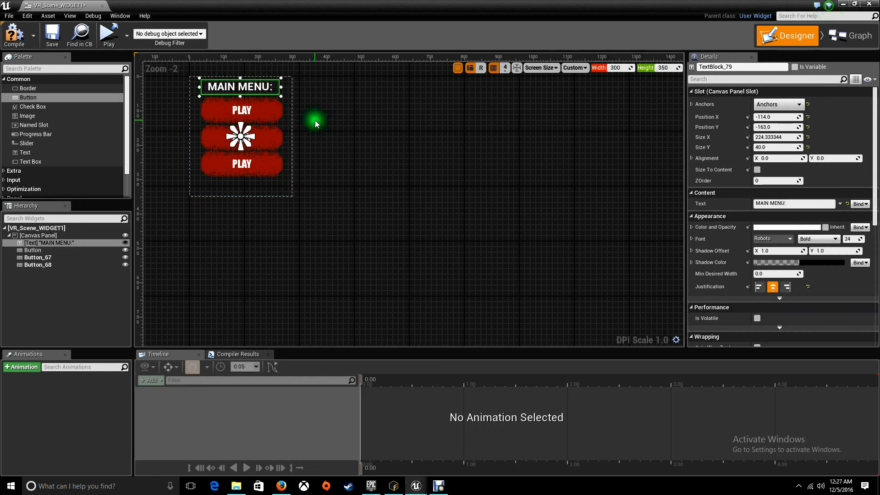
click(779, 104)
click(797, 157)
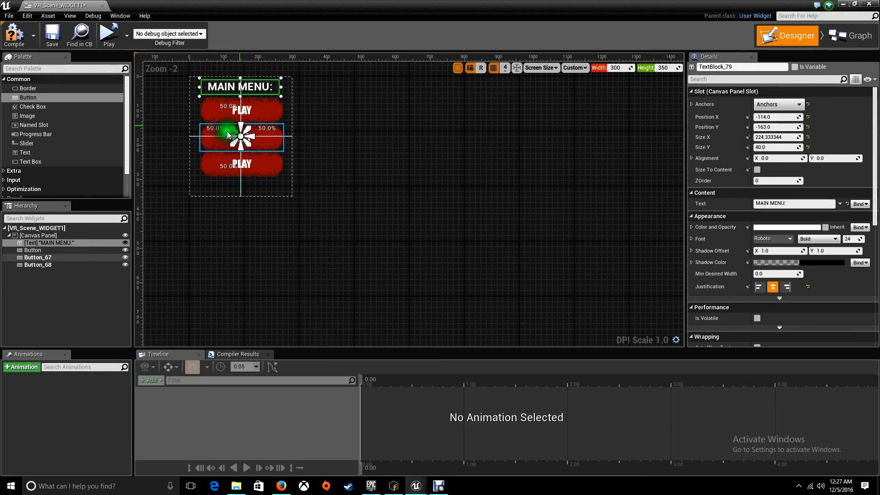
- Anchor each of the three PLAY buttons to the canvas centre and compile the widget
click(258, 112)
click(779, 104)
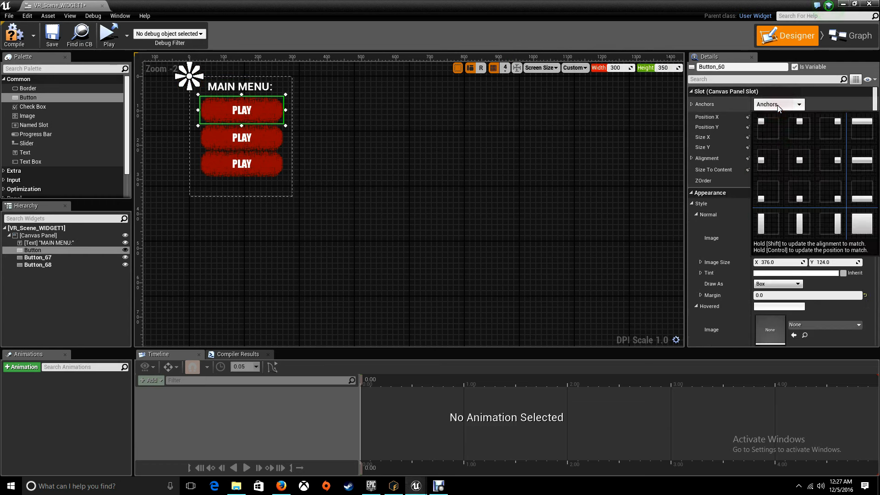
click(792, 152)
click(253, 140)
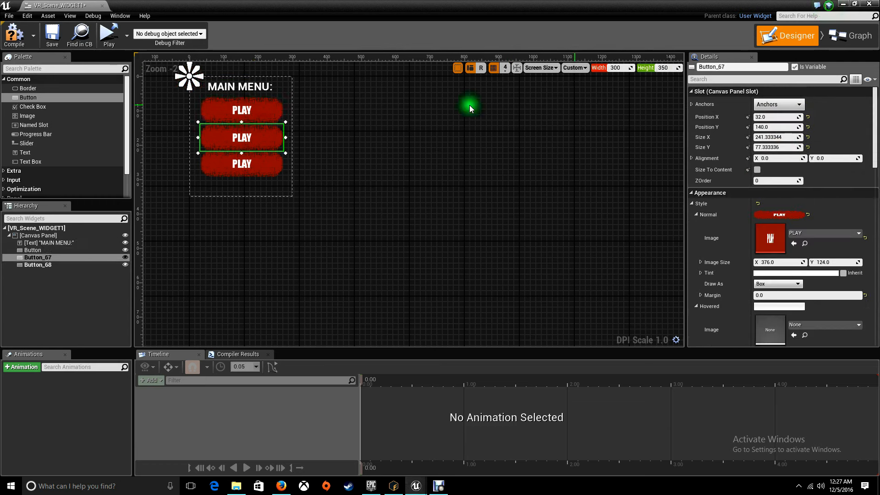
click(774, 104)
click(787, 168)
click(271, 169)
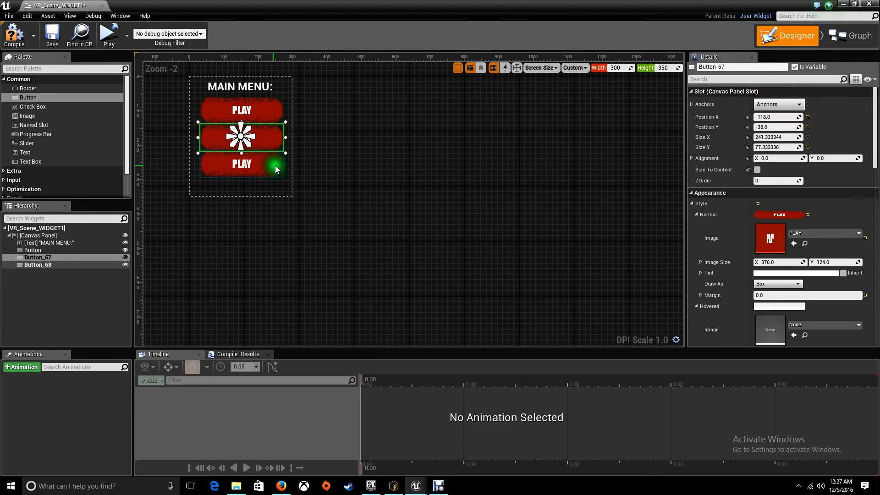
click(783, 104)
click(801, 161)
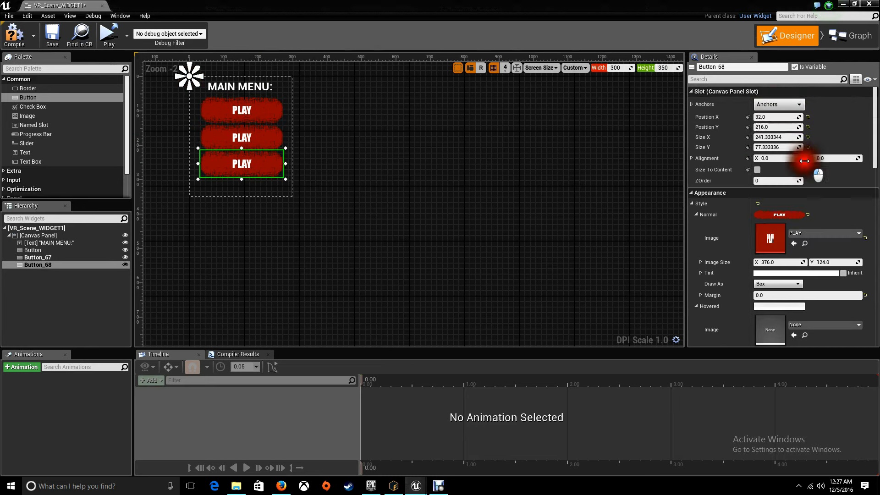
click(537, 196)
click(21, 41)
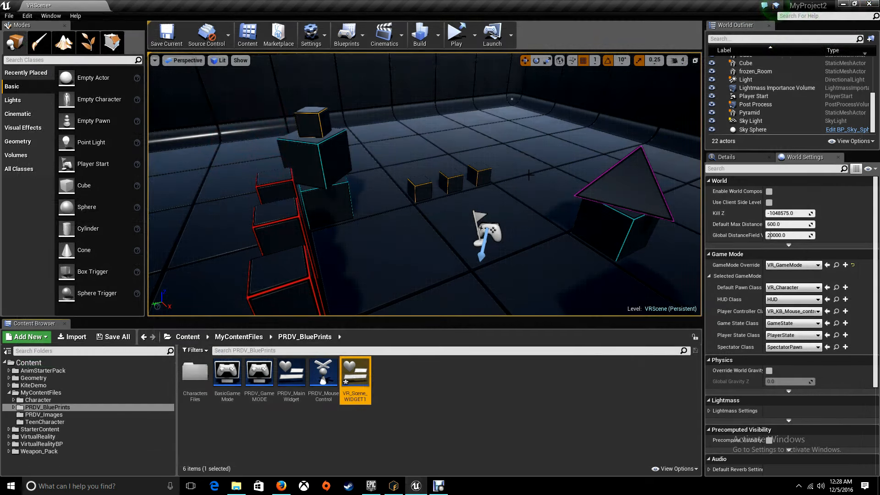
- Create an Actor Blueprint class named Menu_Item in the PRDV_BluePrints folder
click(436, 386)
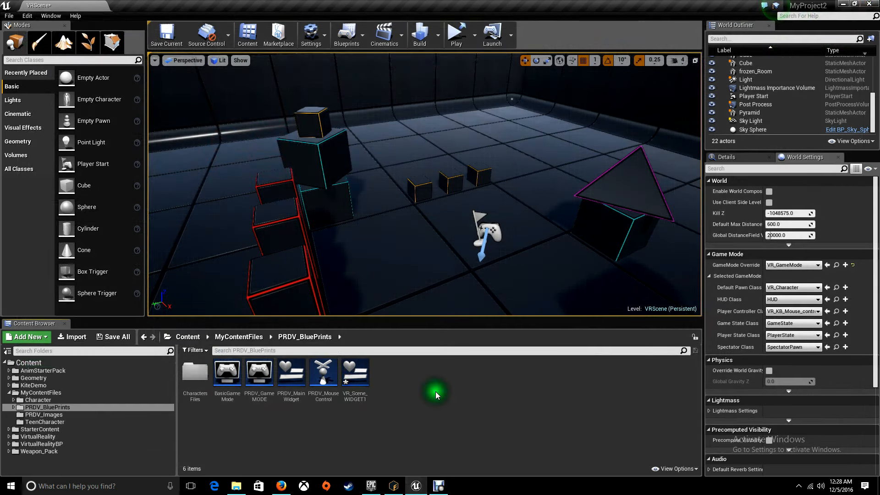
right_click(449, 396)
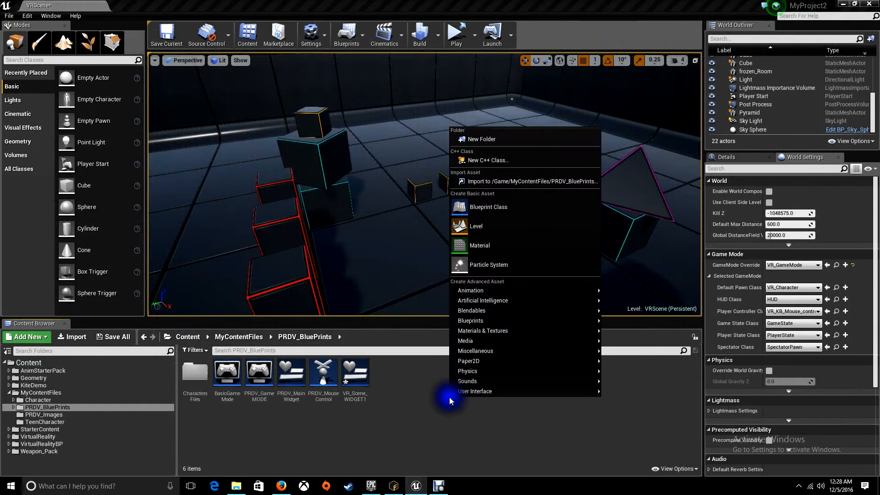
click(498, 206)
click(384, 143)
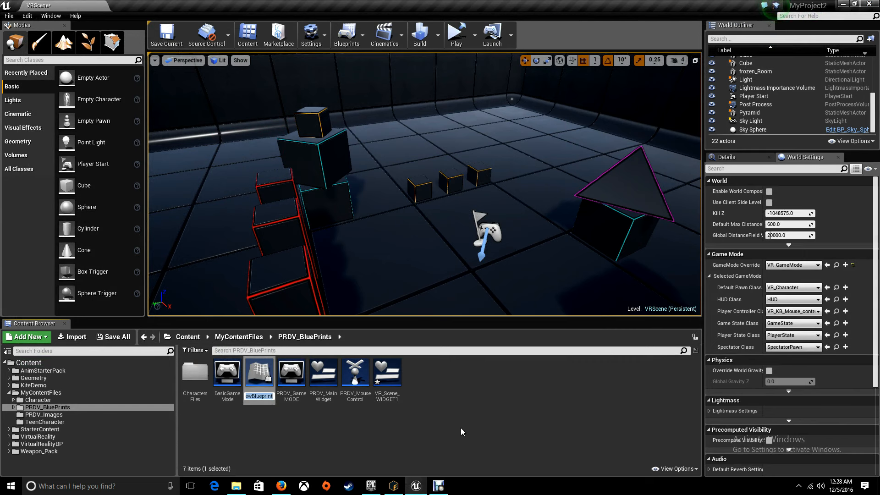
text(Menu_)
key(BackSpace)
text(Item)
key(Return)
- Open the Menu_Item blueprint and add a Widget component named Widget_MainMenu
double_click(264, 376)
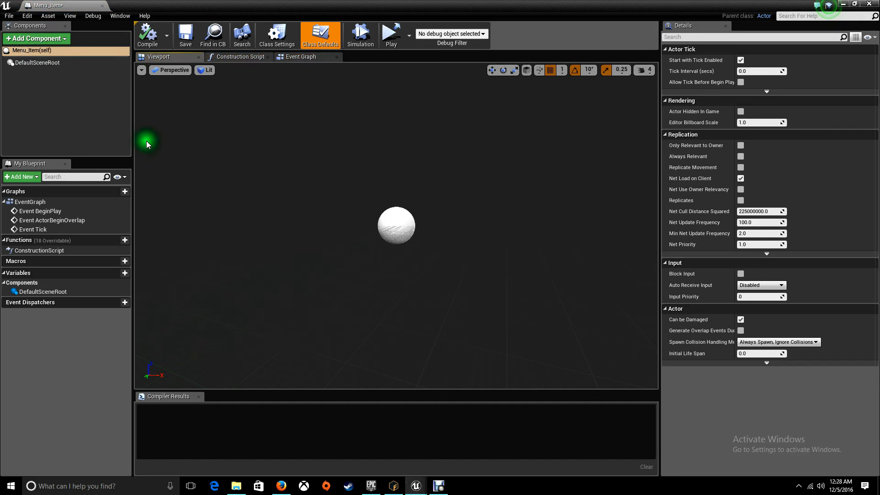
click(49, 39)
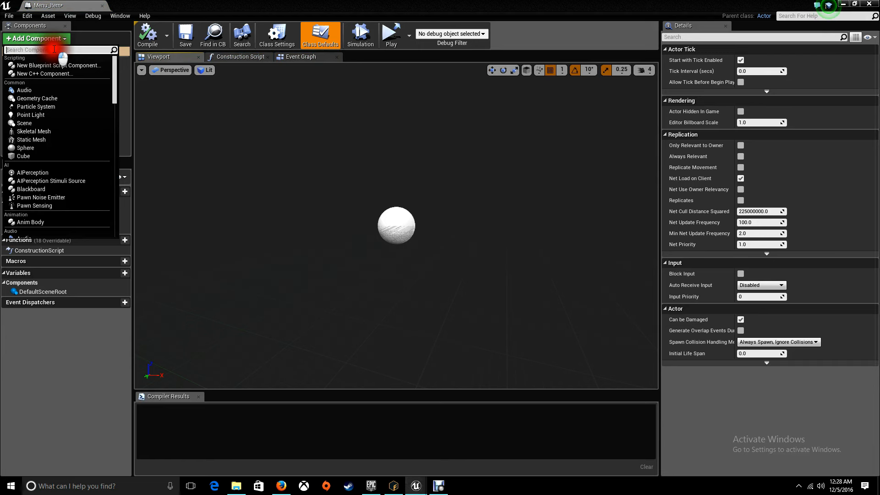
text(widget)
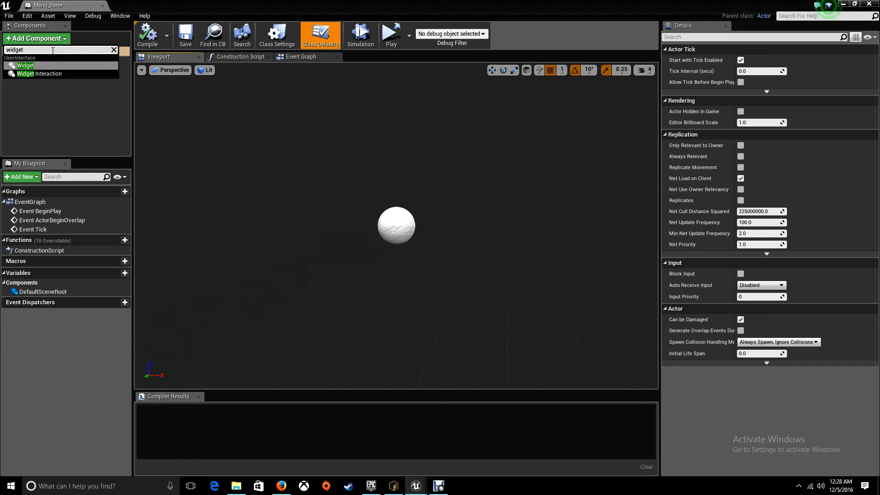
click(28, 65)
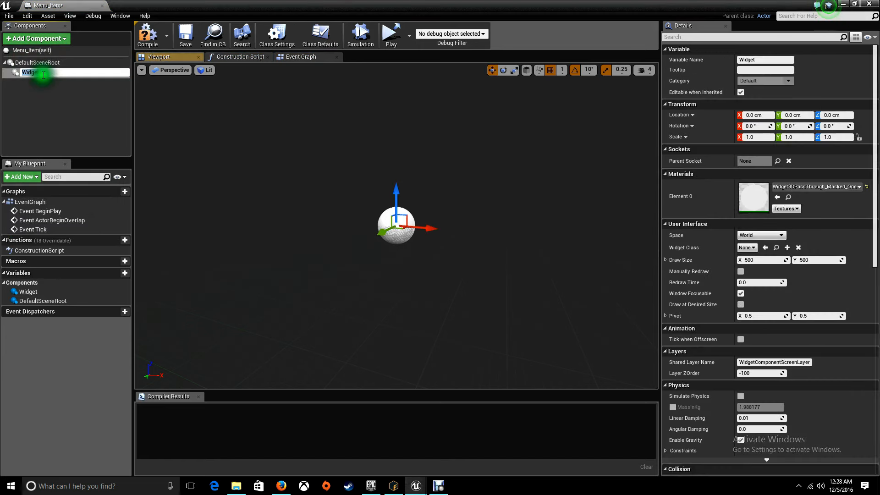
text(_)
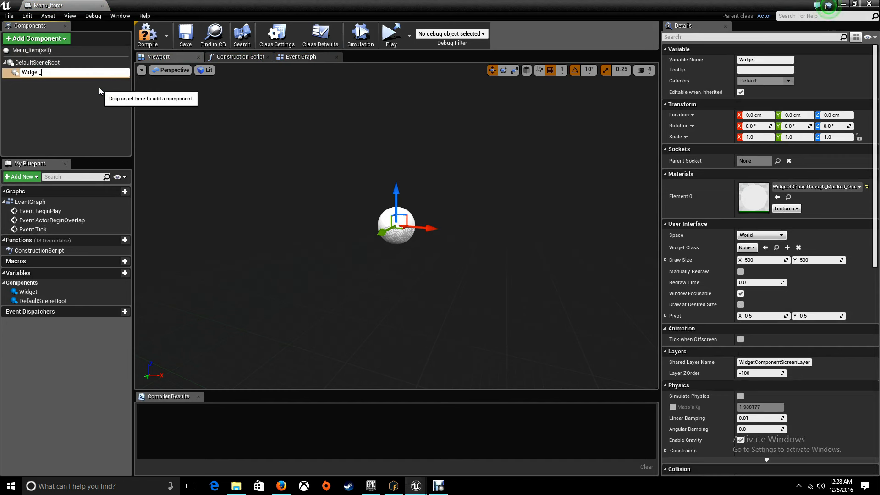
text(MainMenu)
key(Return)
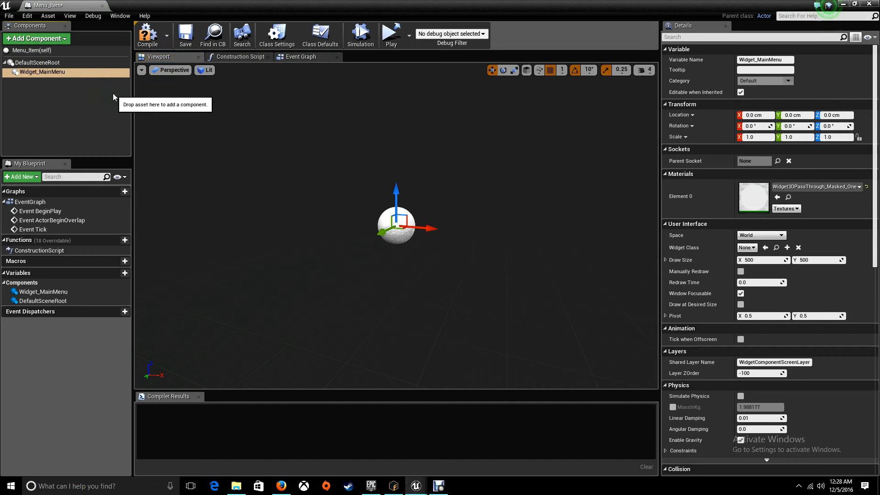
- Rename the widget component of Menu_Item as Widget_Class
click(73, 76)
click(73, 73)
drag(73, 73, 36, 74)
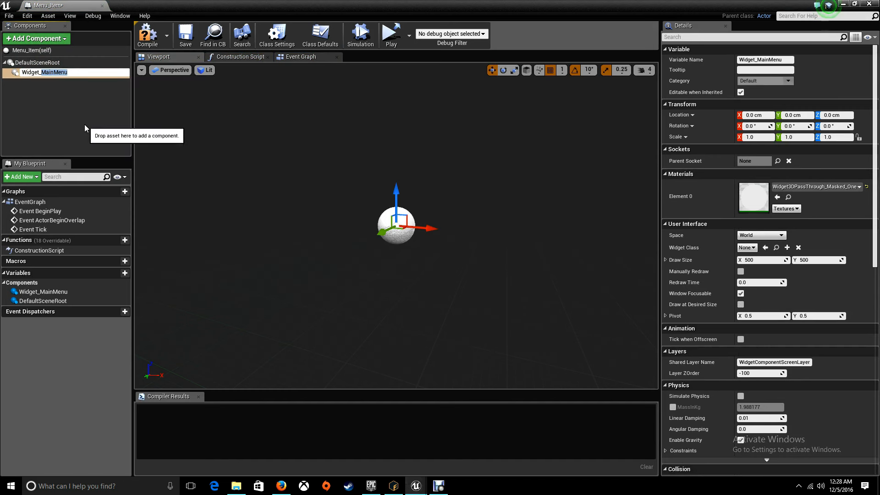
text(Class)
key(Return)
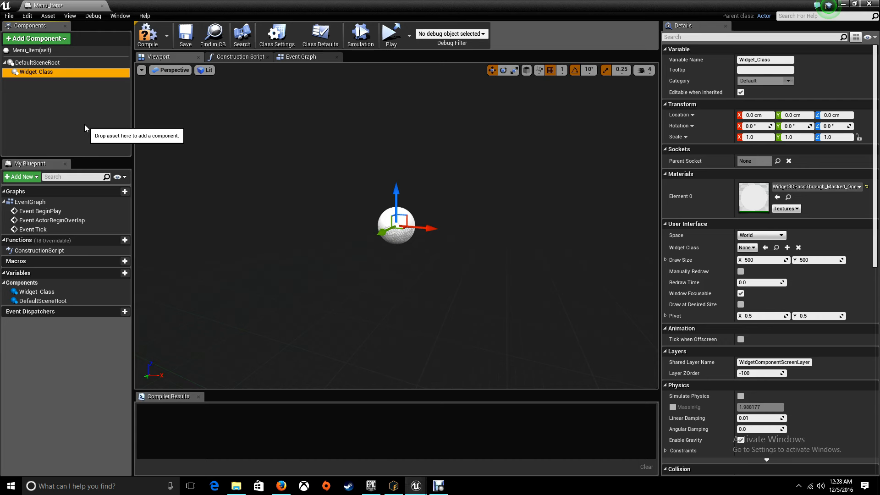
- Assign VR_Scene_WIDGET1 as the widget class of the Widget_Class component
click(73, 76)
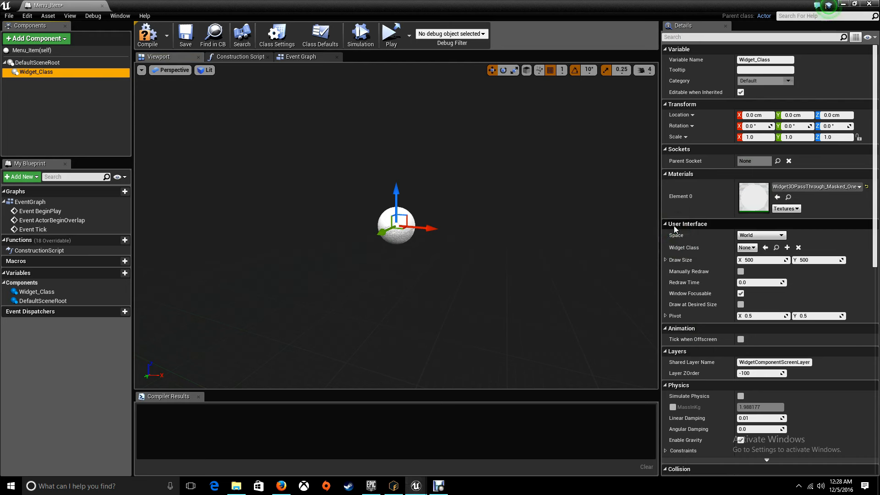
click(744, 247)
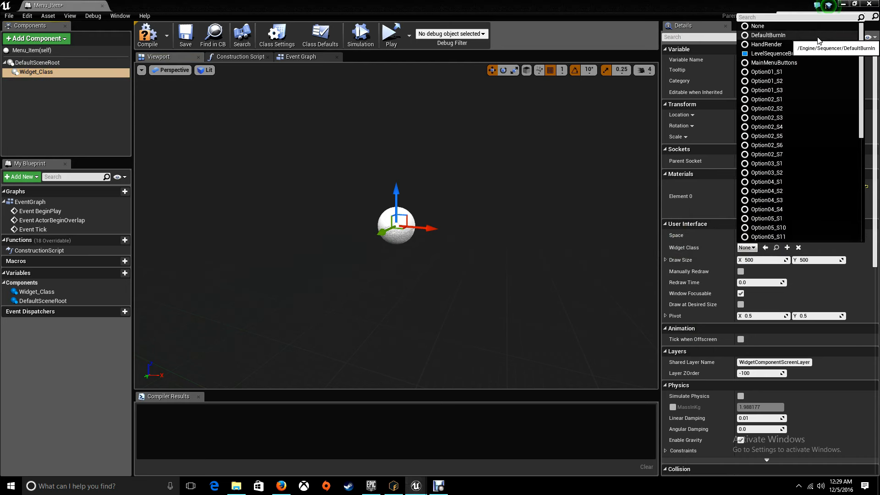
text(vr)
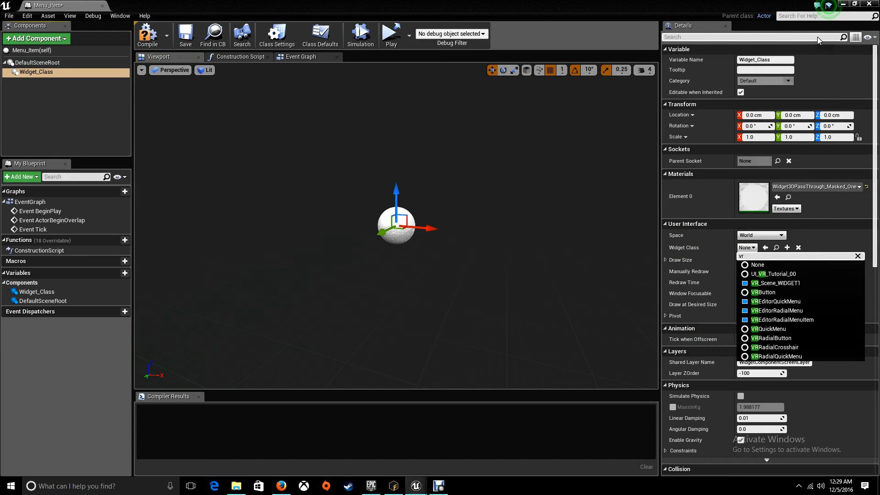
click(786, 284)
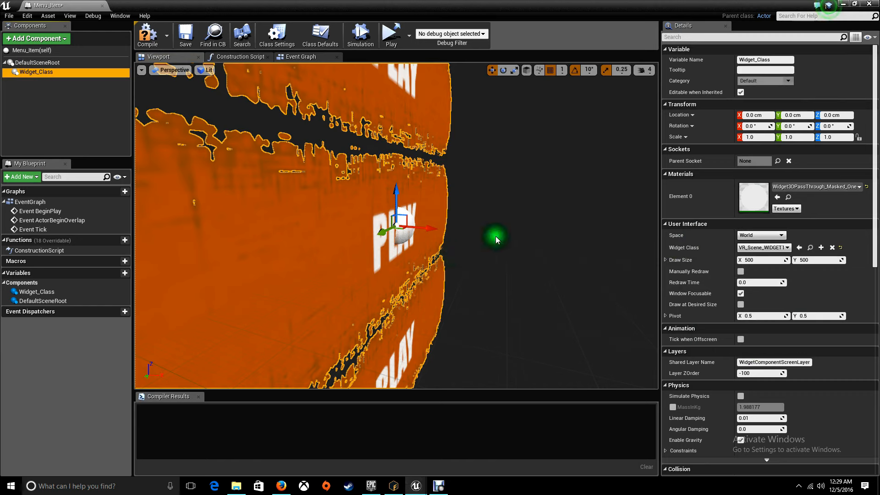
- Rotate the Widget_Class component about 90° around the Z axis, then compile and close the Menu_Item blueprint
right_drag(507, 218, 463, 205)
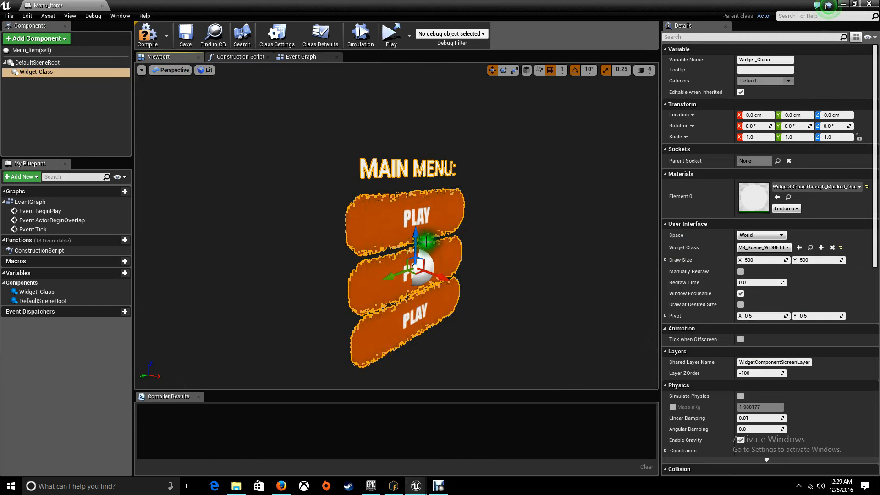
click(415, 250)
key(r)
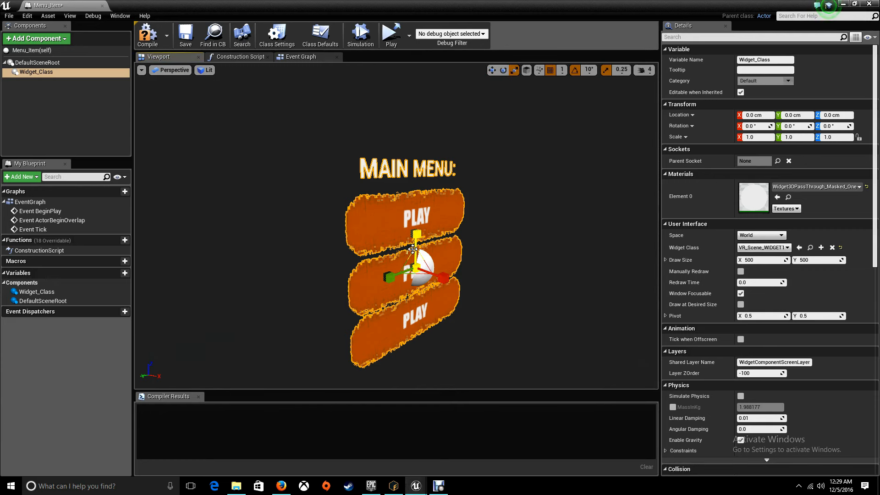
key(e)
drag(415, 284, 284, 291)
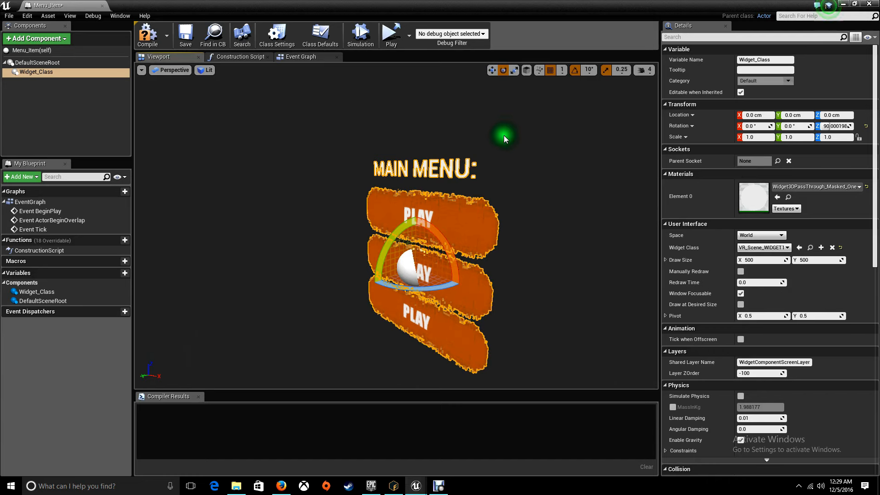
click(147, 34)
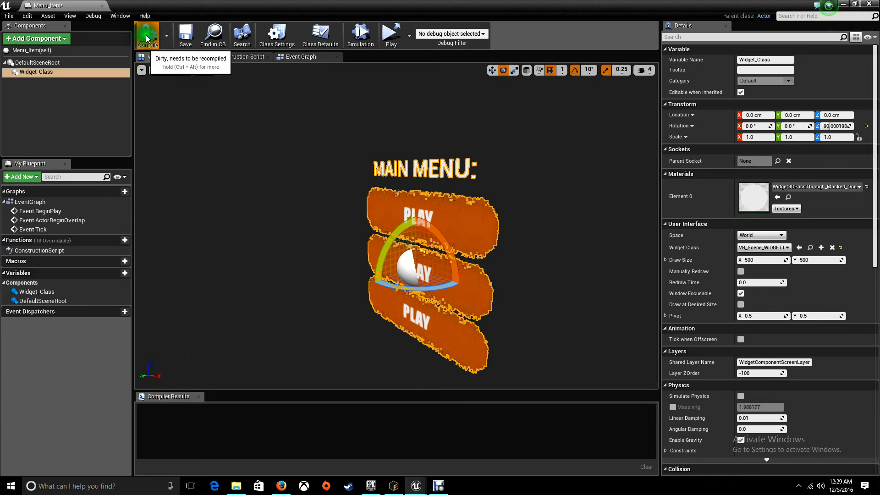
click(873, 3)
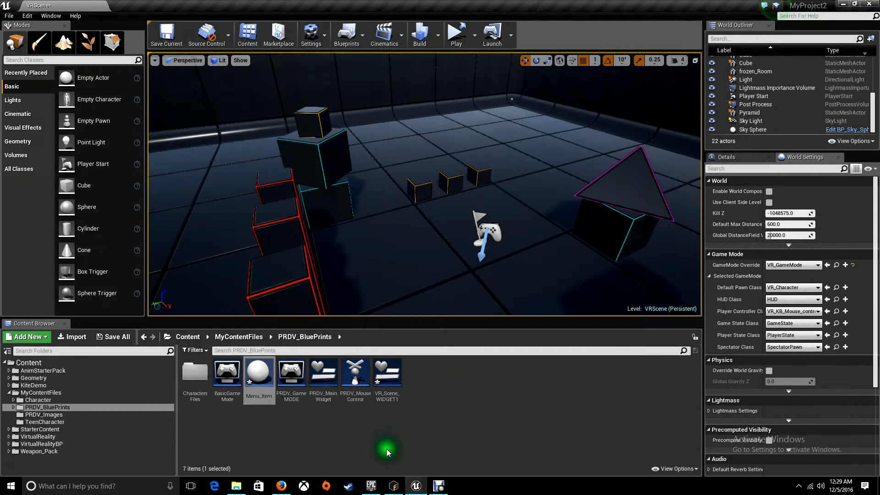
- Place a Menu_Item actor in the level, rotated about its vertical axis and moved next to the stacked cubes
click(333, 415)
drag(258, 378, 449, 144)
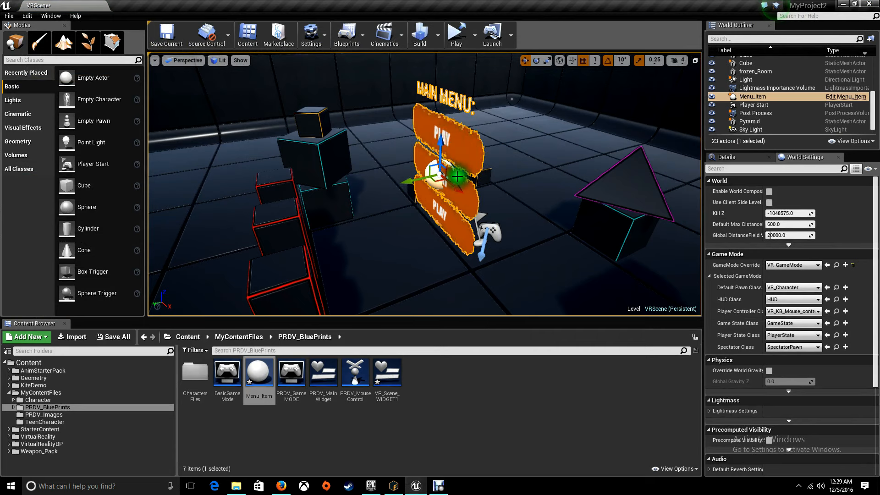
key(e)
drag(463, 181, 490, 191)
drag(425, 197, 544, 187)
key(w)
drag(413, 181, 379, 180)
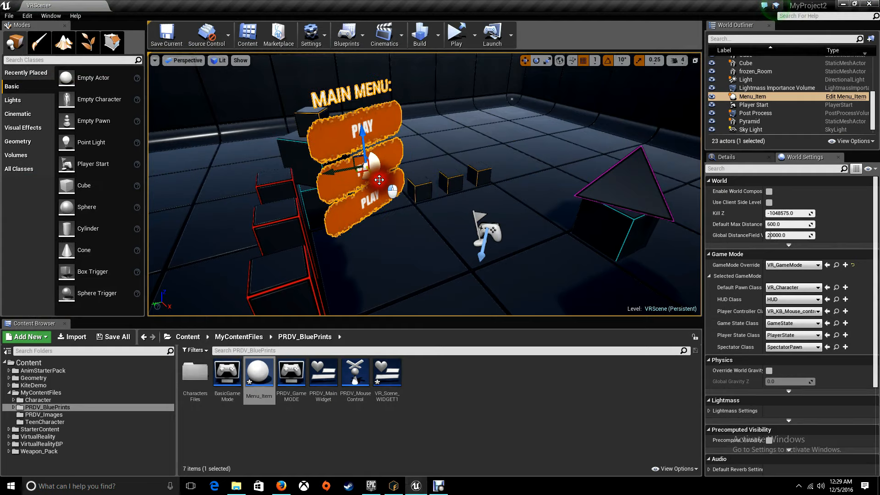
- Examine the placed menu's MAIN MENU: title and three PLAY buttons up close from the front
key(d)
right_drag(406, 201, 263, 150)
key(w)
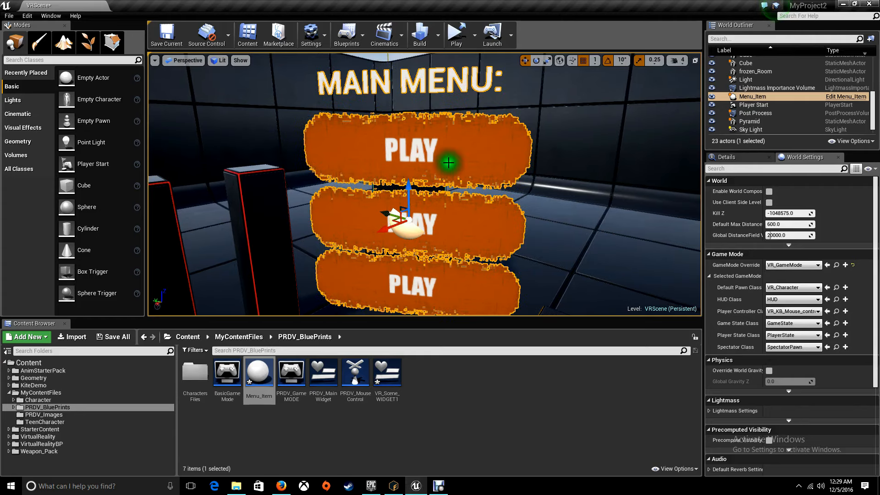
click(430, 216)
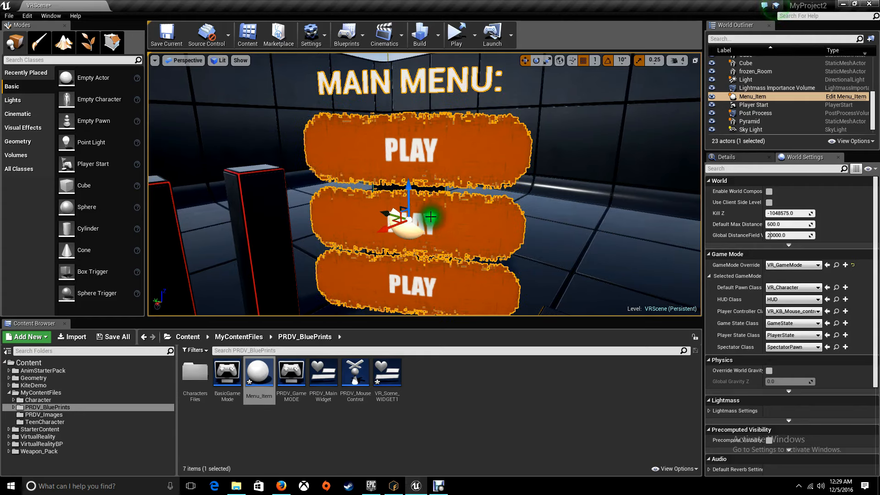
click(403, 284)
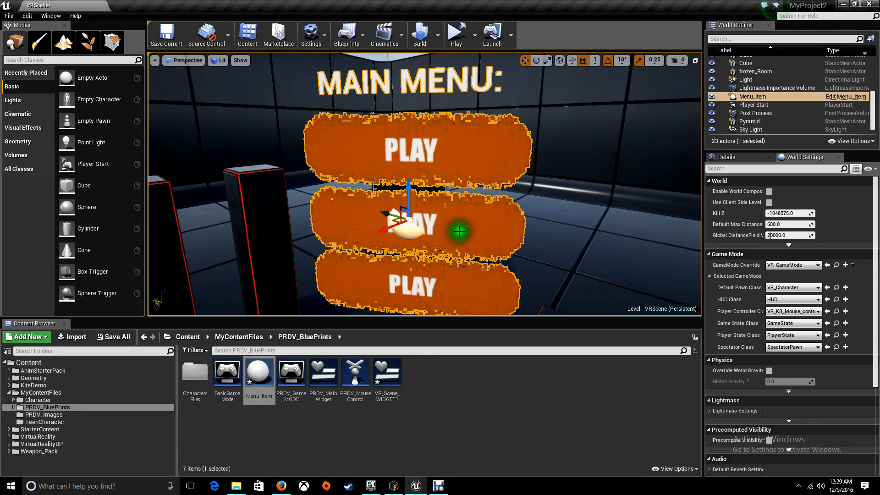
click(389, 421)
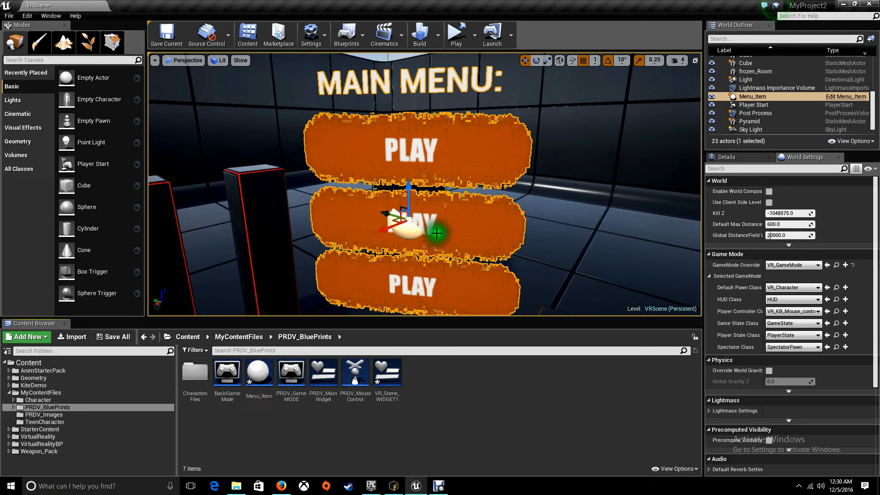
click(457, 213)
click(454, 276)
click(460, 242)
click(469, 155)
click(465, 229)
click(474, 227)
click(482, 156)
click(481, 205)
right_drag(551, 244, 569, 221)
key(s)
key(w)
key(s)
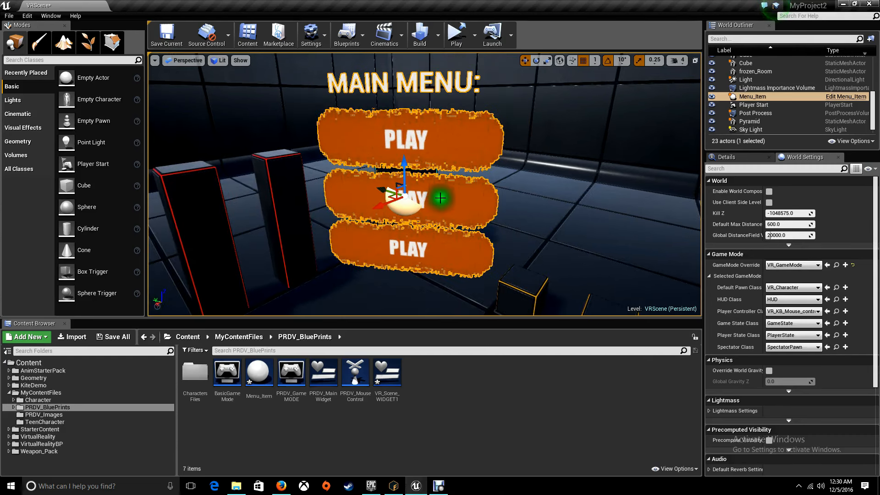
click(498, 160)
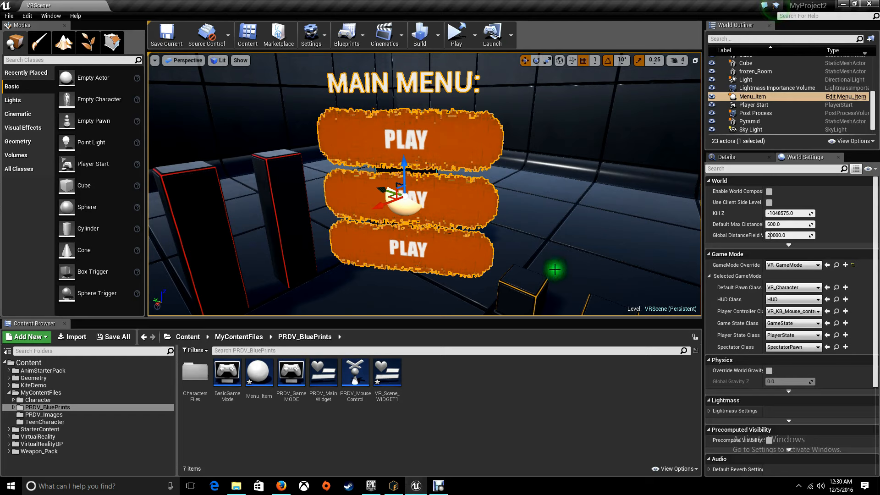
- Start a play test of the level, saving the Menu_Item and VR_Scene_WIDGET1 assets
right_drag(434, 254, 444, 147)
click(460, 43)
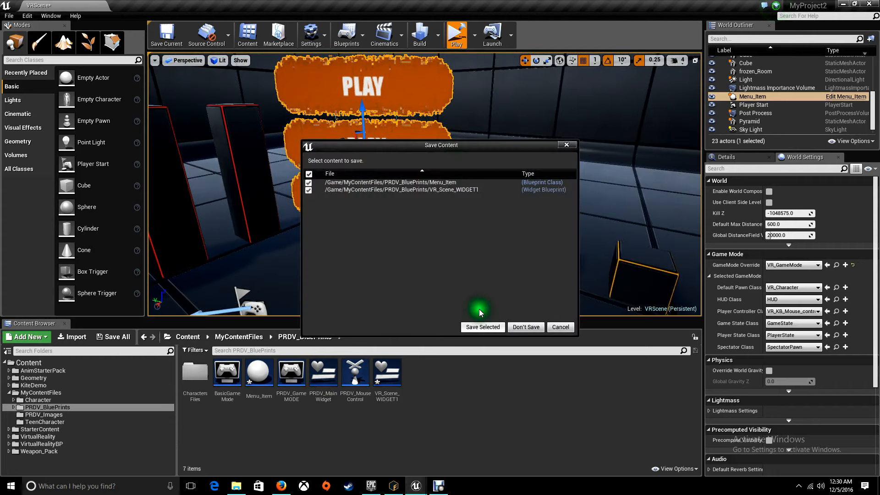
click(485, 331)
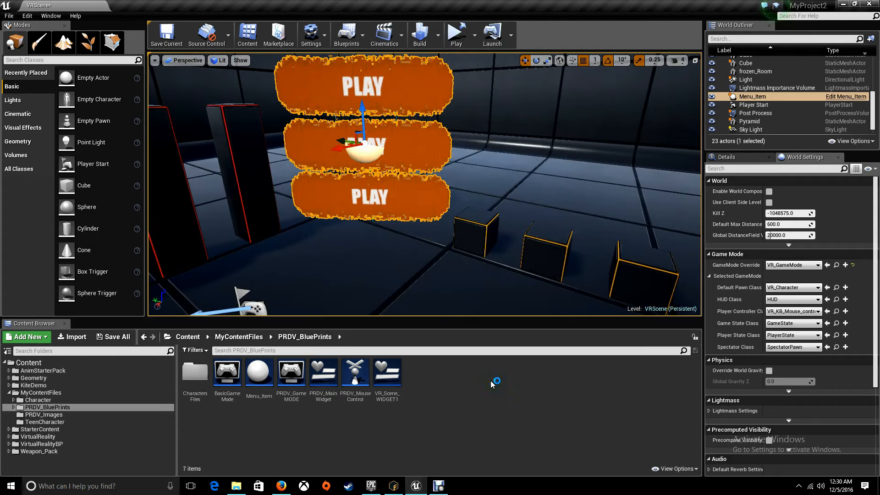